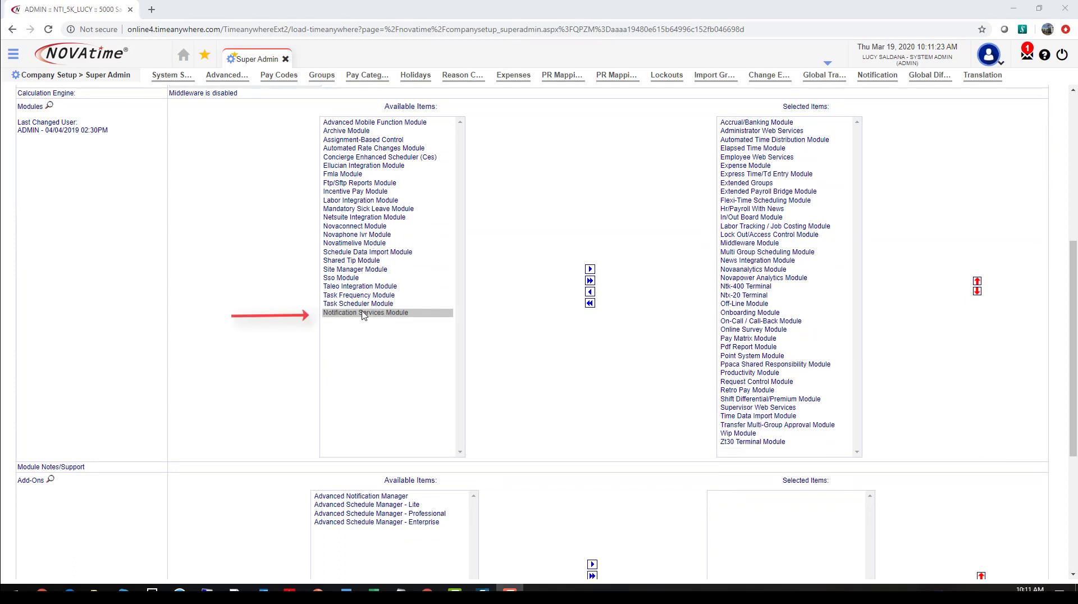
Step: Add the Notification Services Module to the company's selected modules
click(372, 313)
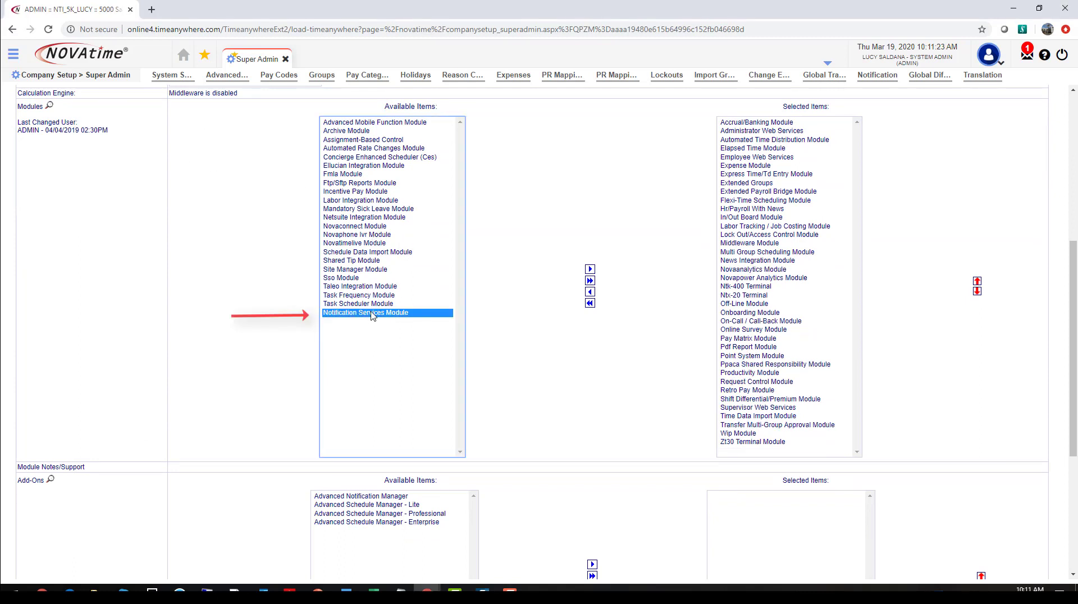
click(590, 269)
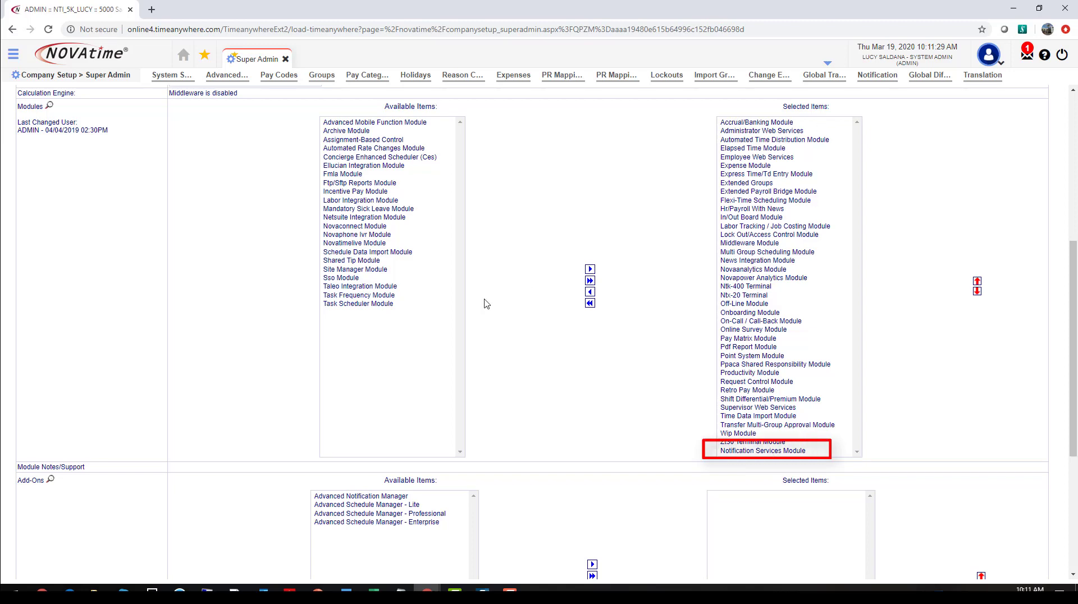
scroll(243, 380, up, 6)
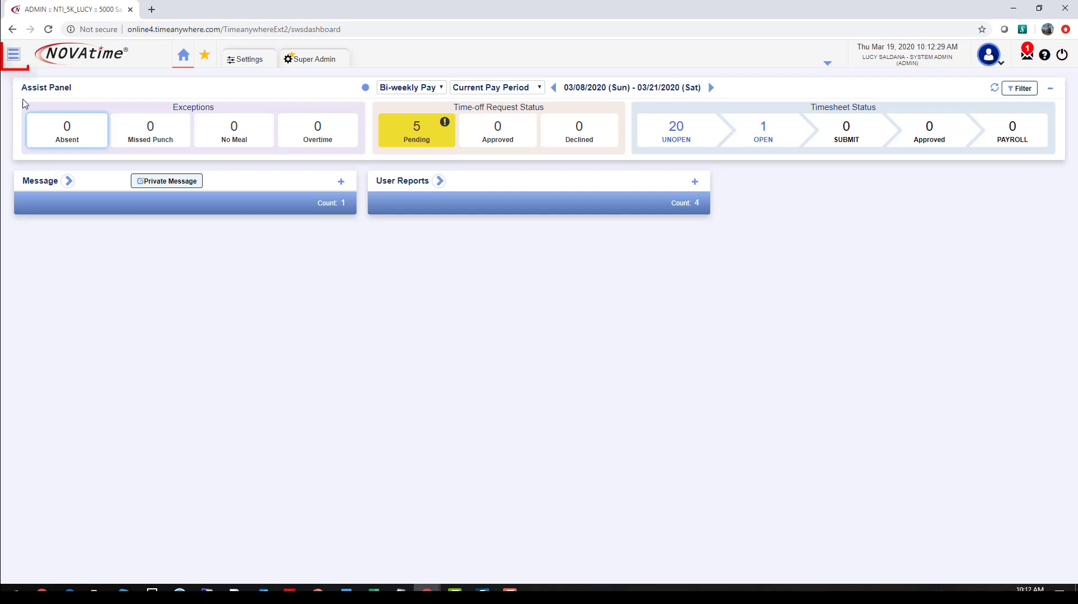
Step: Open the Access page menu settings for the Administrator Access group and examine which Company Setup pages are enabled
click(14, 54)
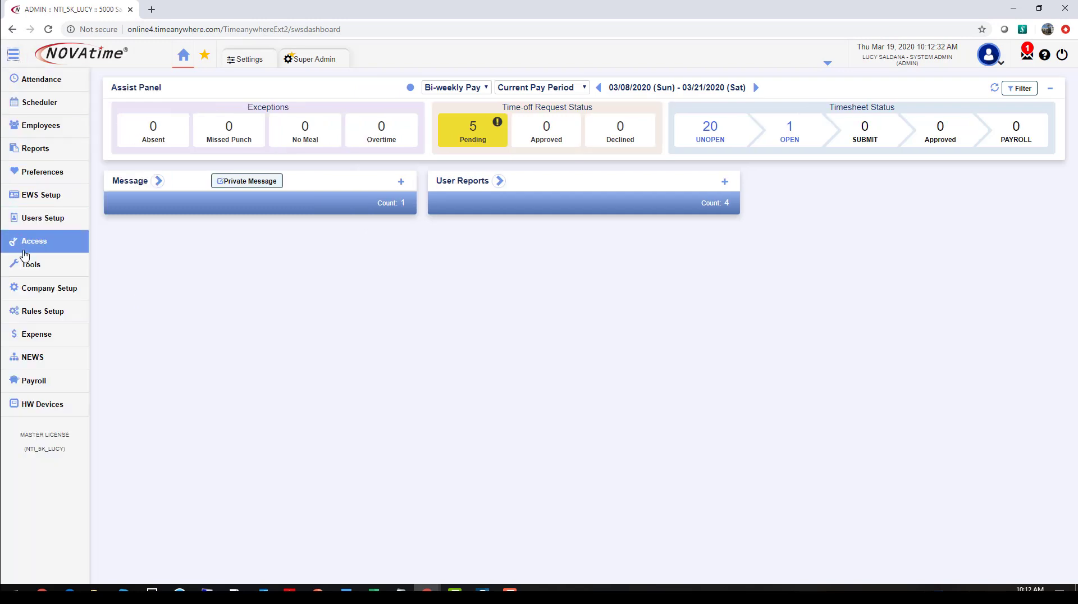
mouse_move(28, 250)
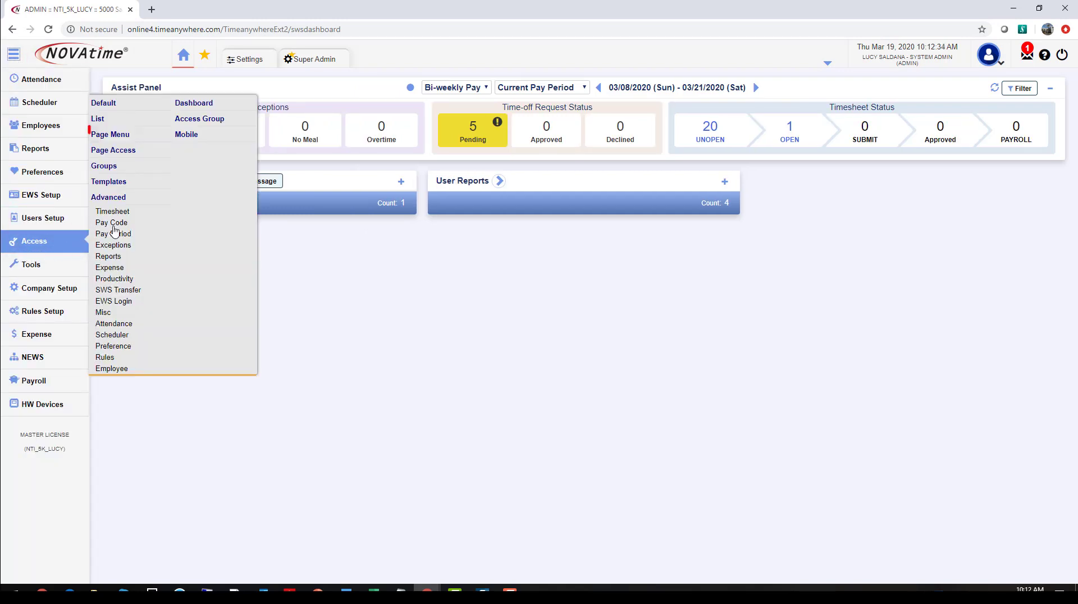
click(137, 136)
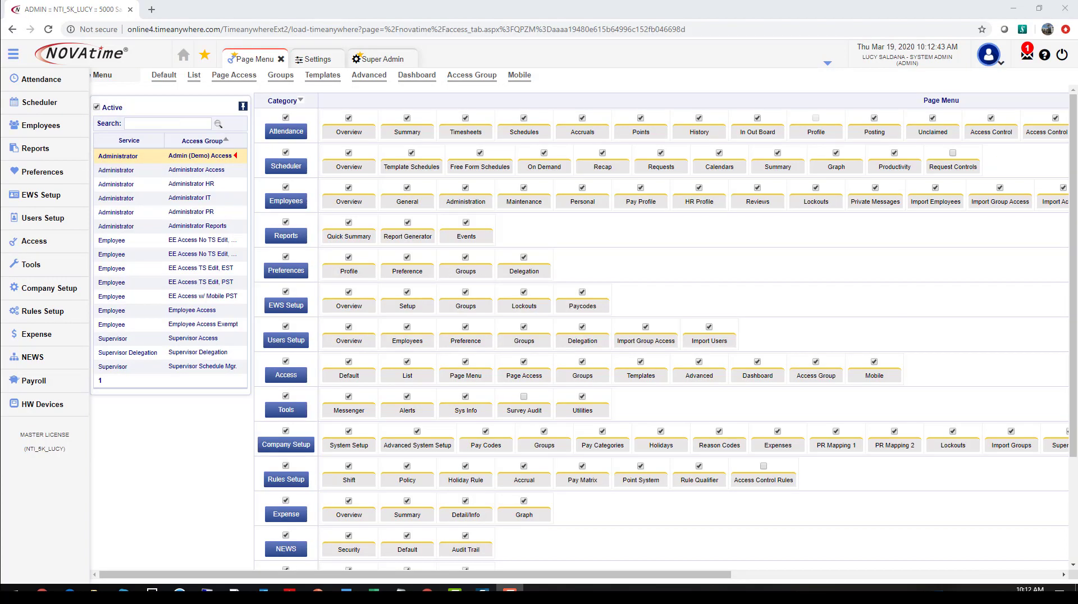
click(207, 171)
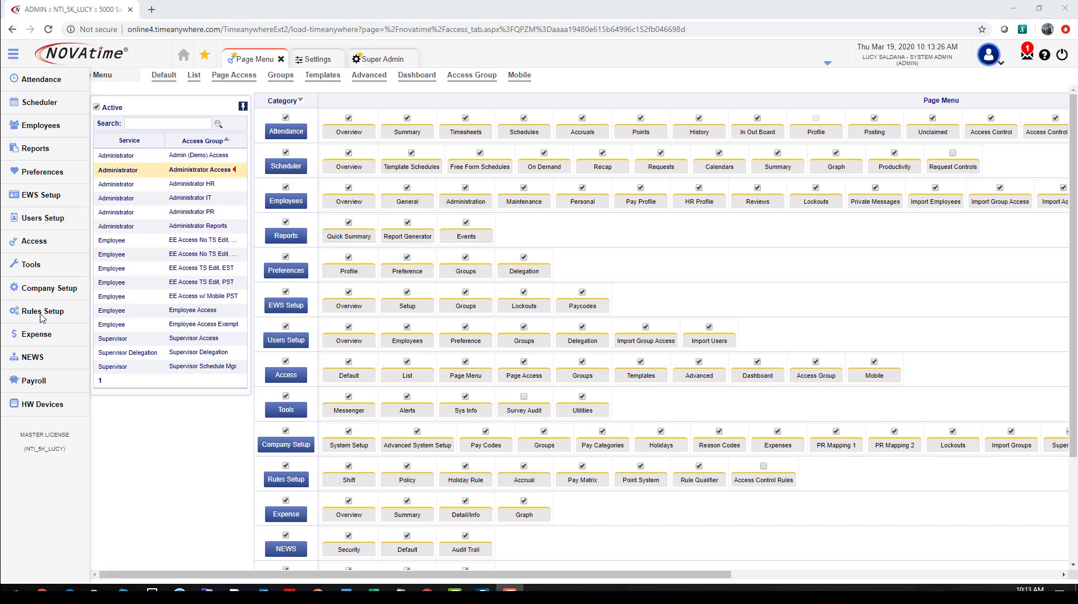
scroll(296, 337, down, 1)
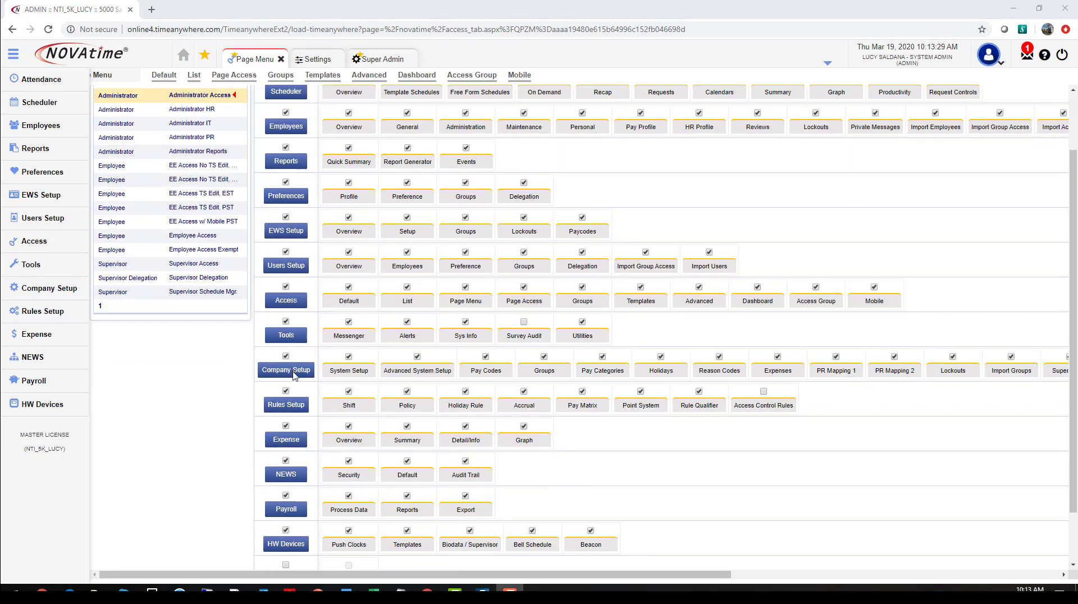
drag(480, 576, 593, 577)
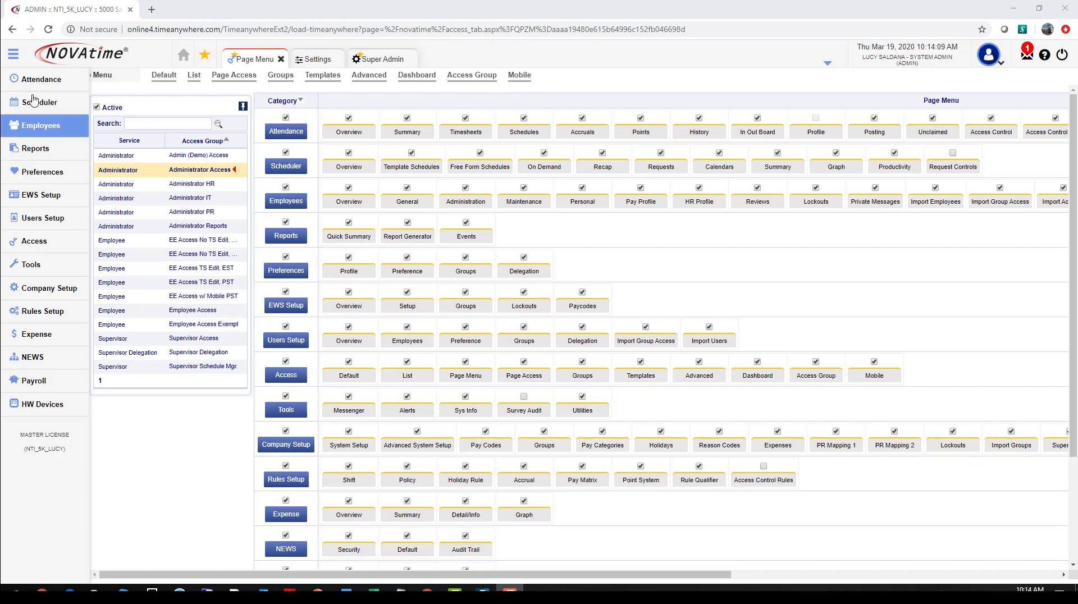
Step: In the page access settings for Administrator Access, set Company Setup\Notification to Full Access
click(244, 76)
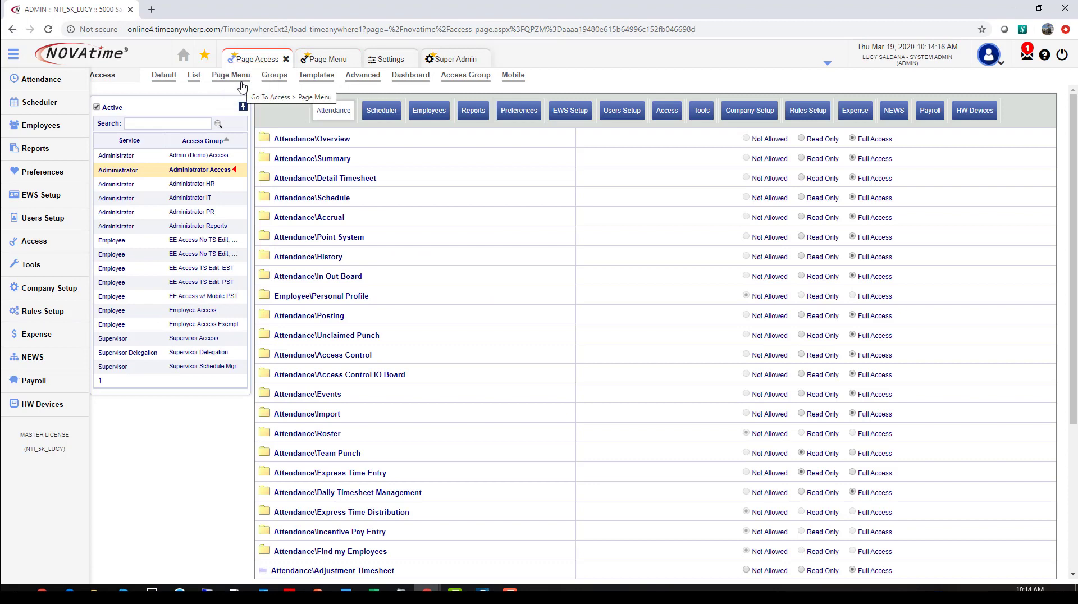
click(758, 116)
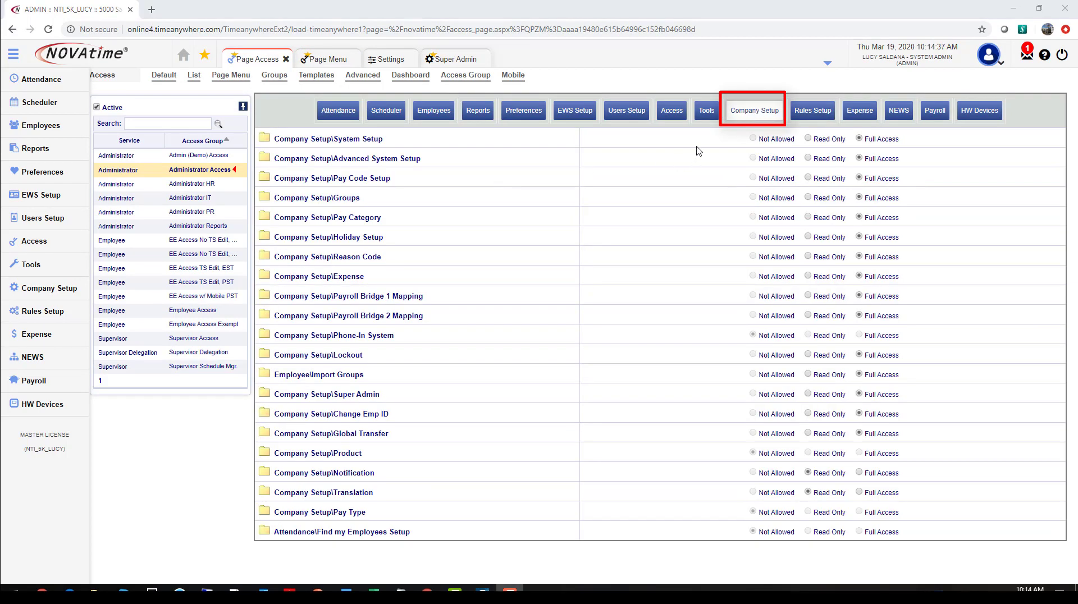
drag(374, 474, 332, 475)
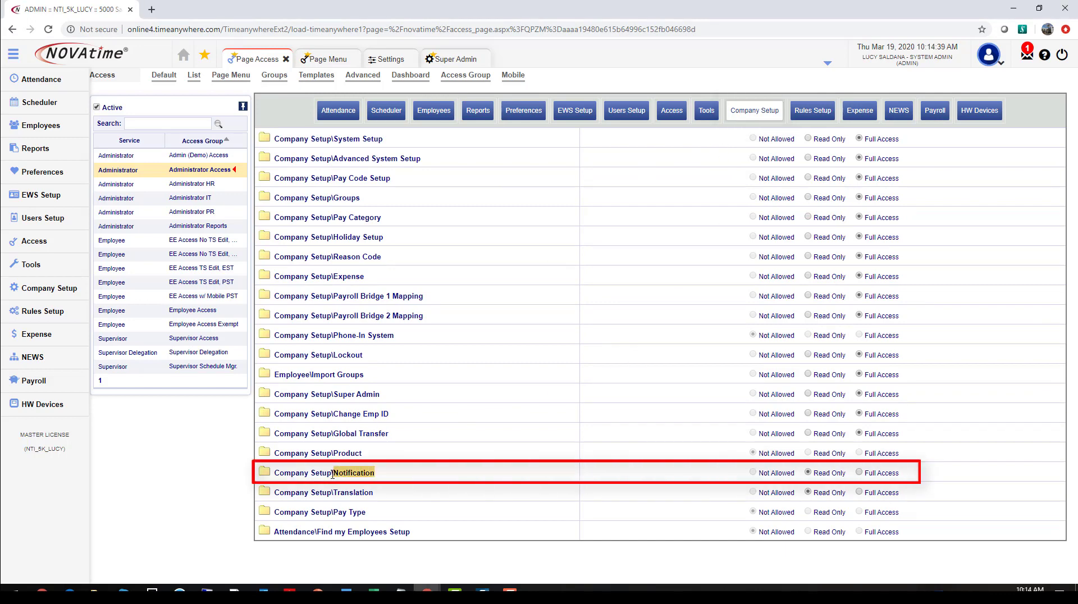
click(860, 473)
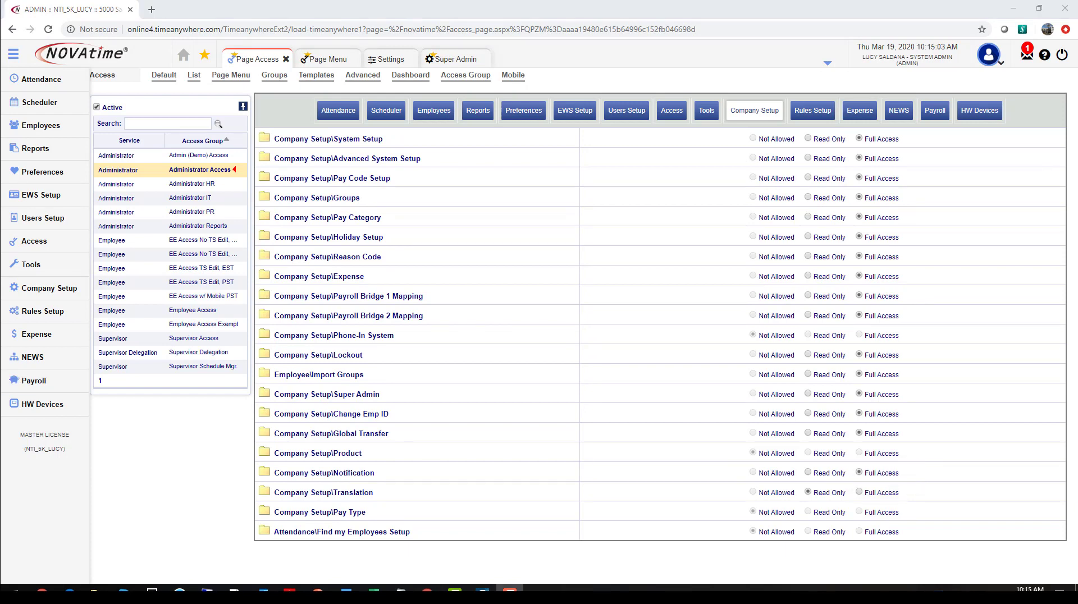
Step: Log out and back in with the prefilled admin account, and open the Notification page of Company Setup
click(1062, 54)
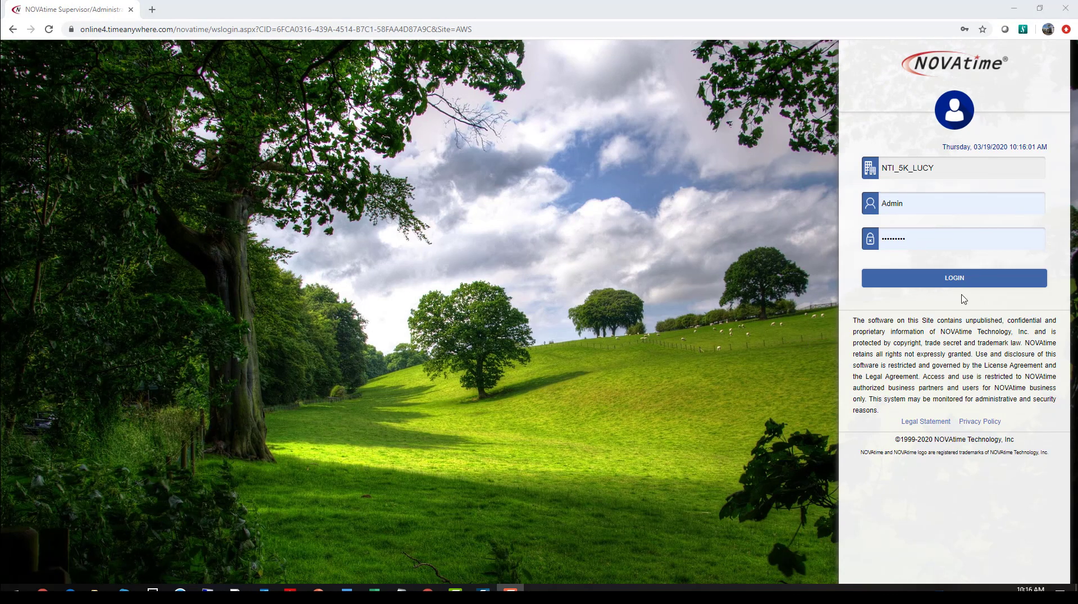
click(963, 280)
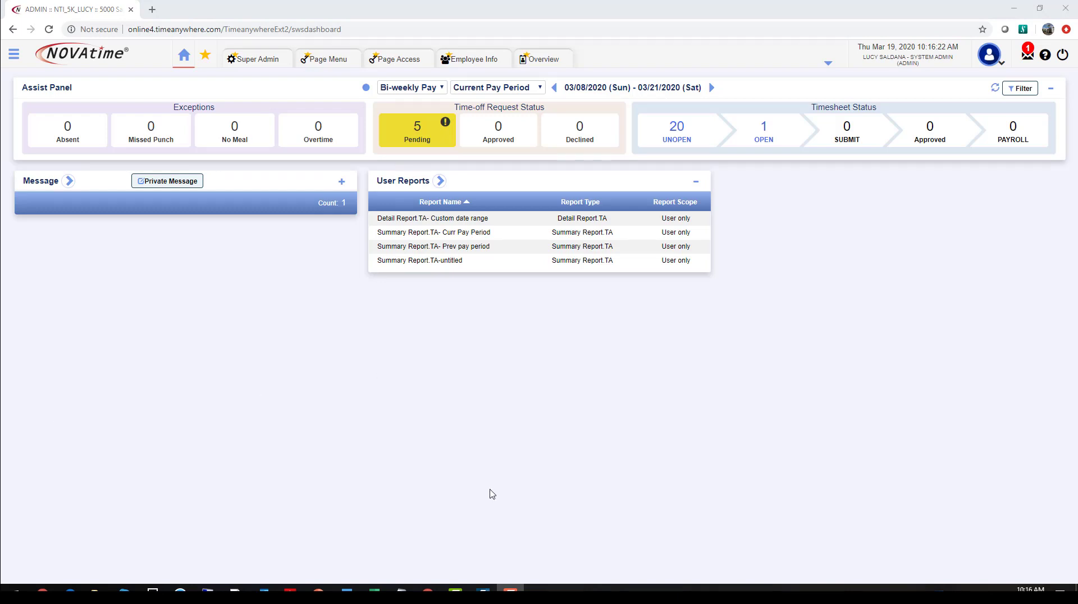
click(14, 56)
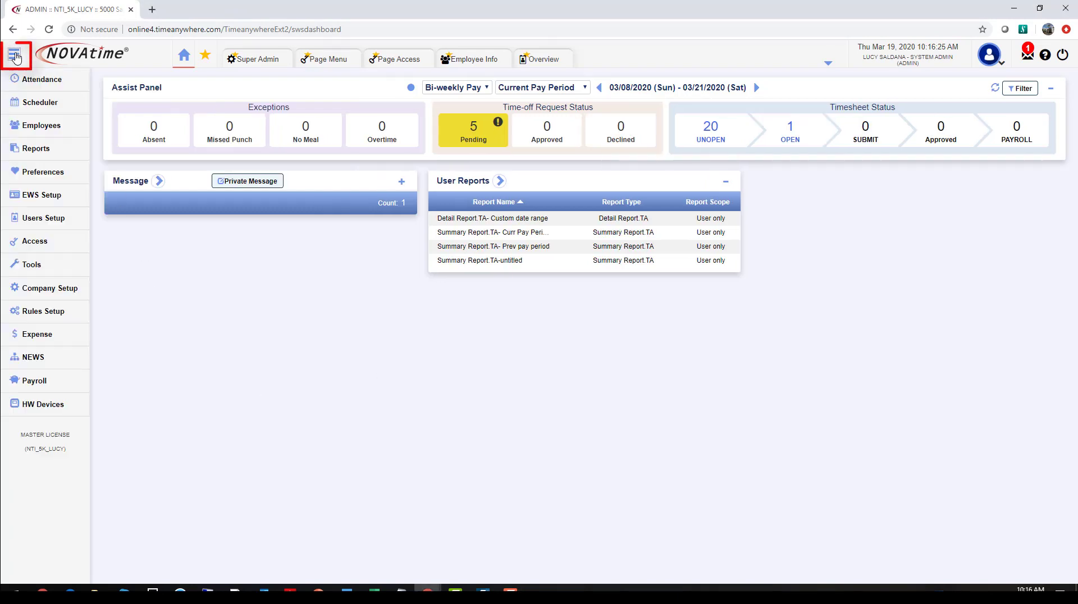
click(46, 290)
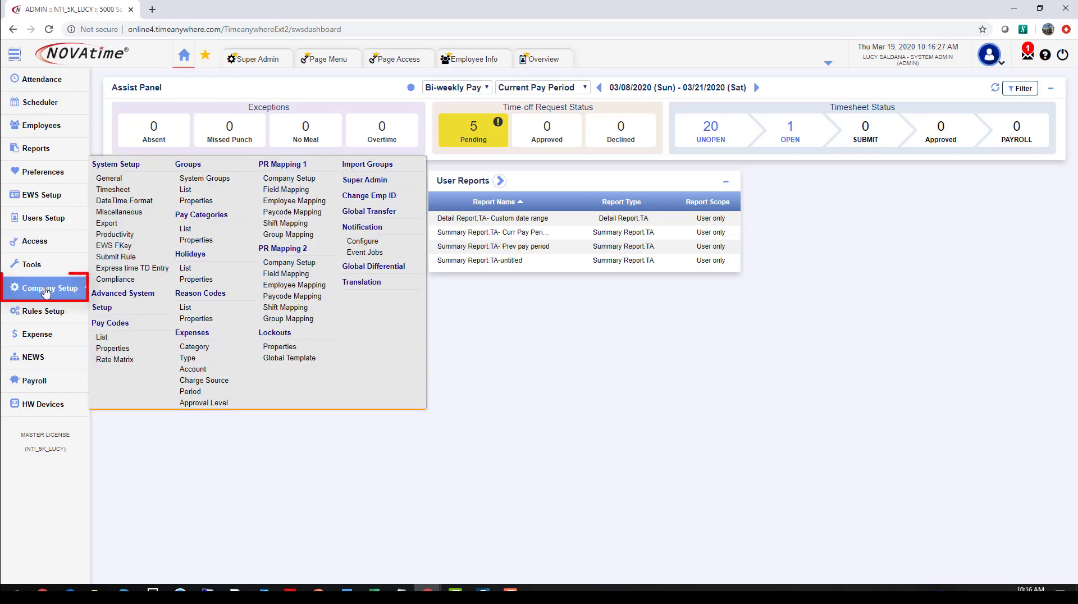
click(362, 227)
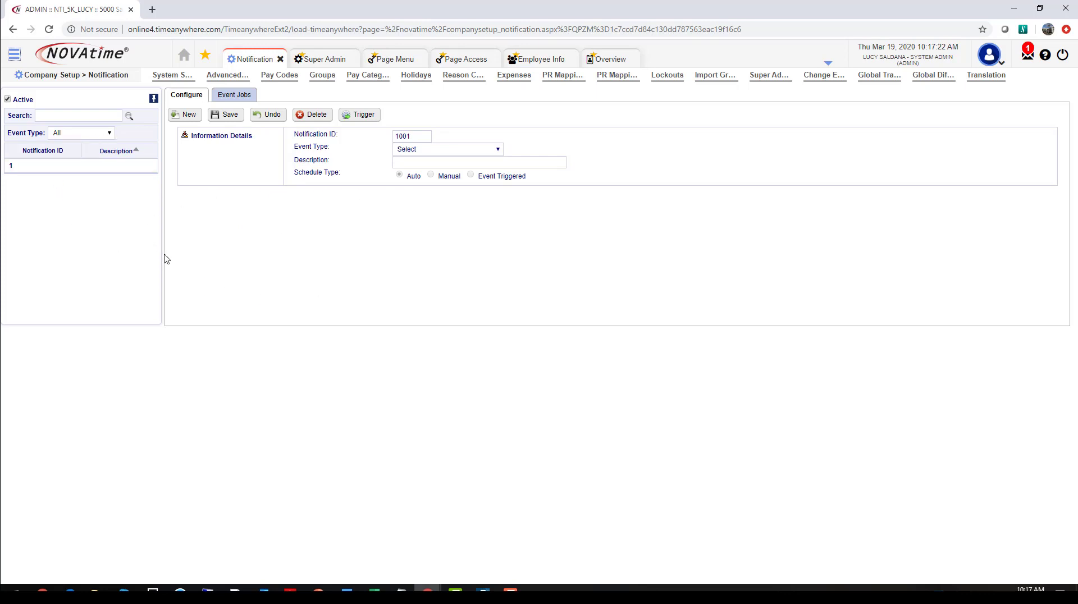
Step: Create a new notification with the event type Unapproved Timesheets
click(189, 120)
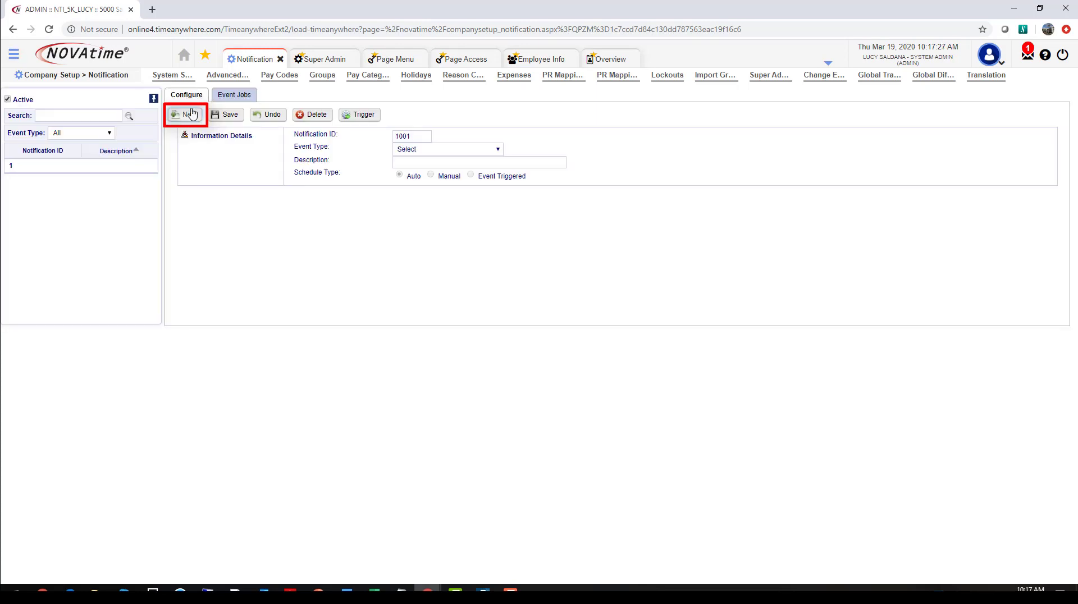
click(496, 153)
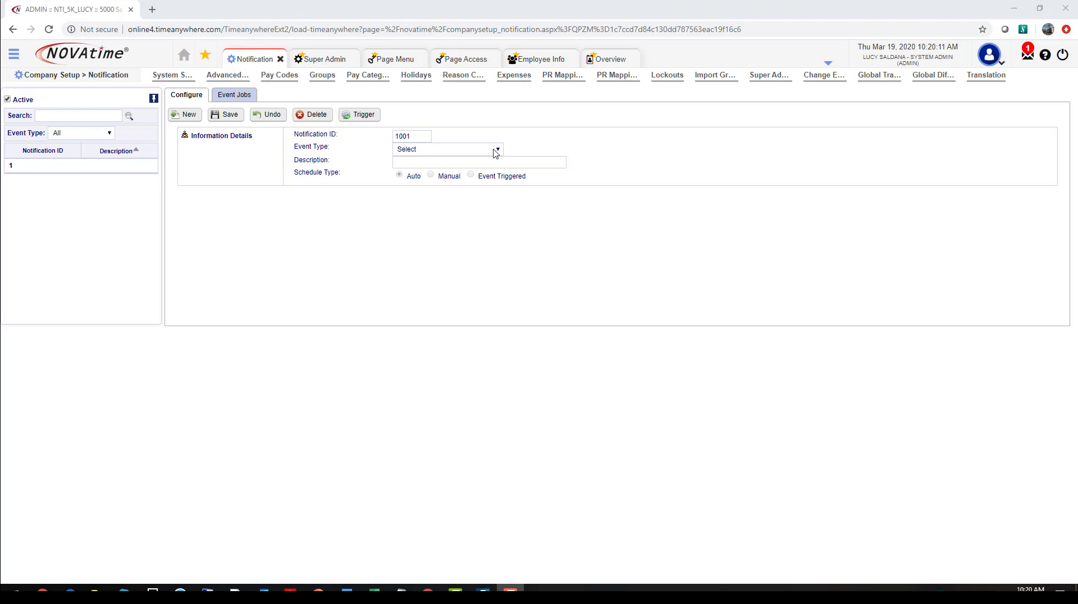
click(496, 153)
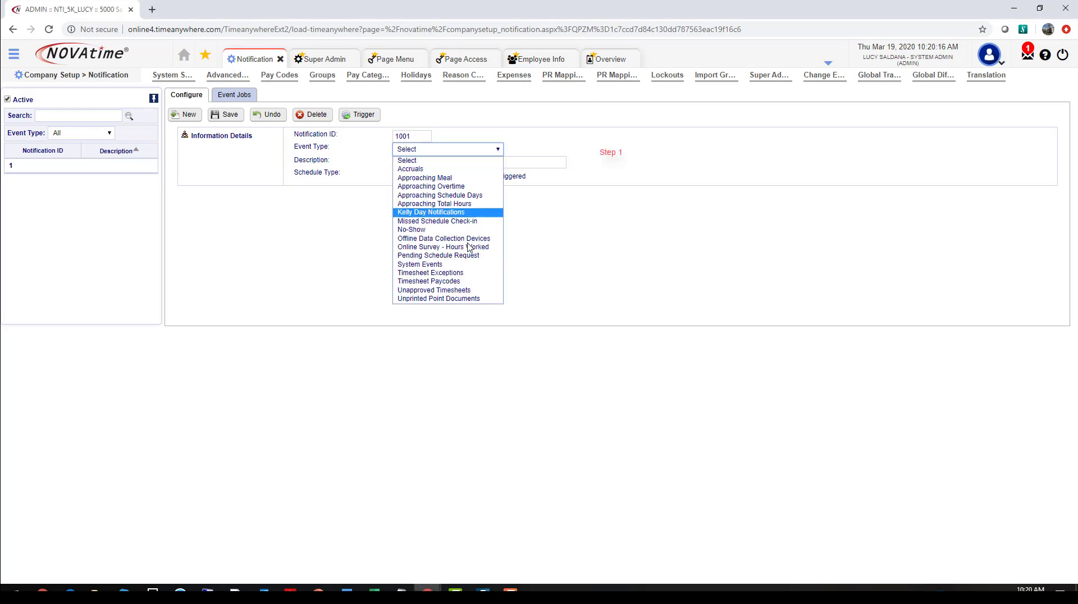
click(434, 290)
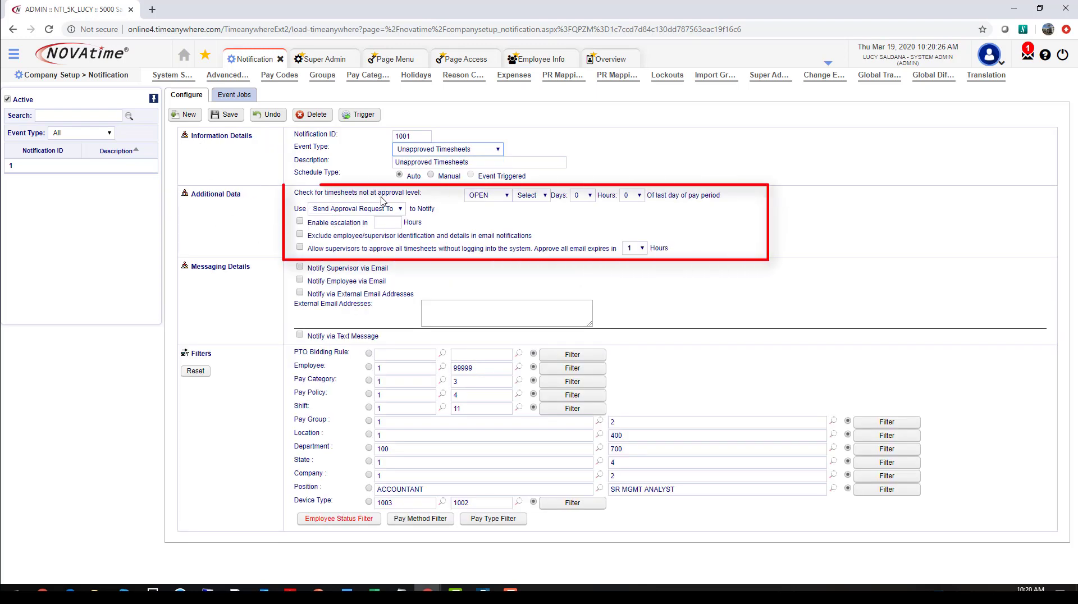
Step: Set the notification to check for timesheets not at the Approved level 10 hours after the last day of the pay period
click(507, 196)
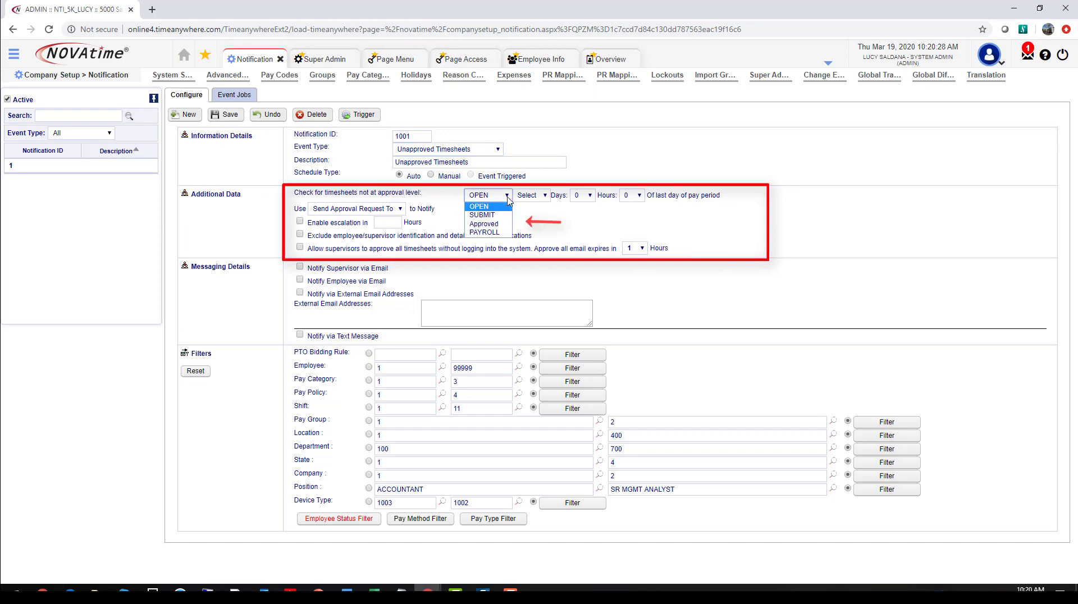
click(505, 224)
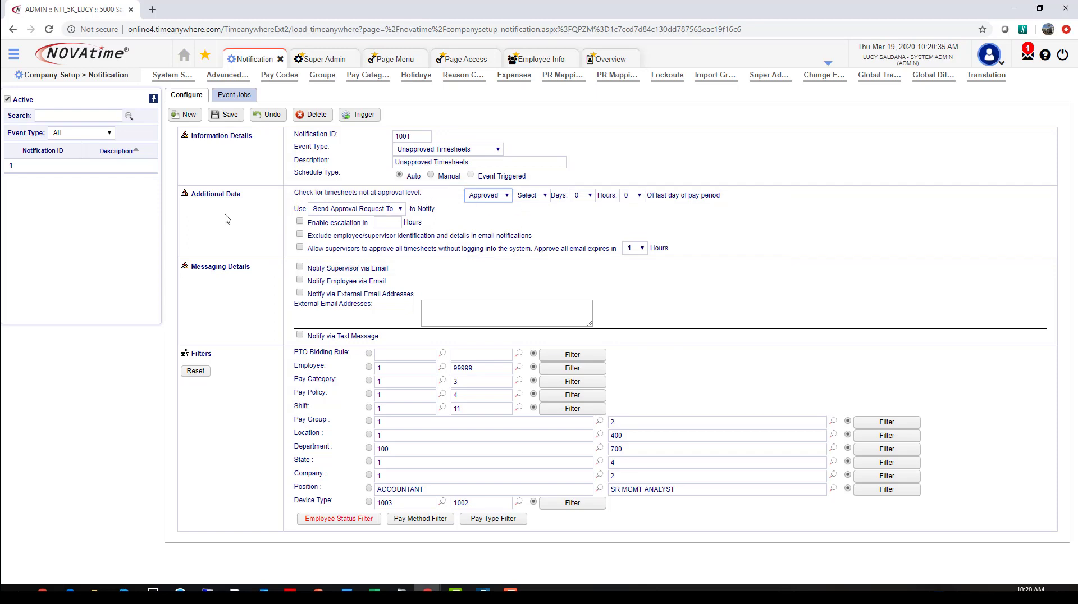
click(545, 195)
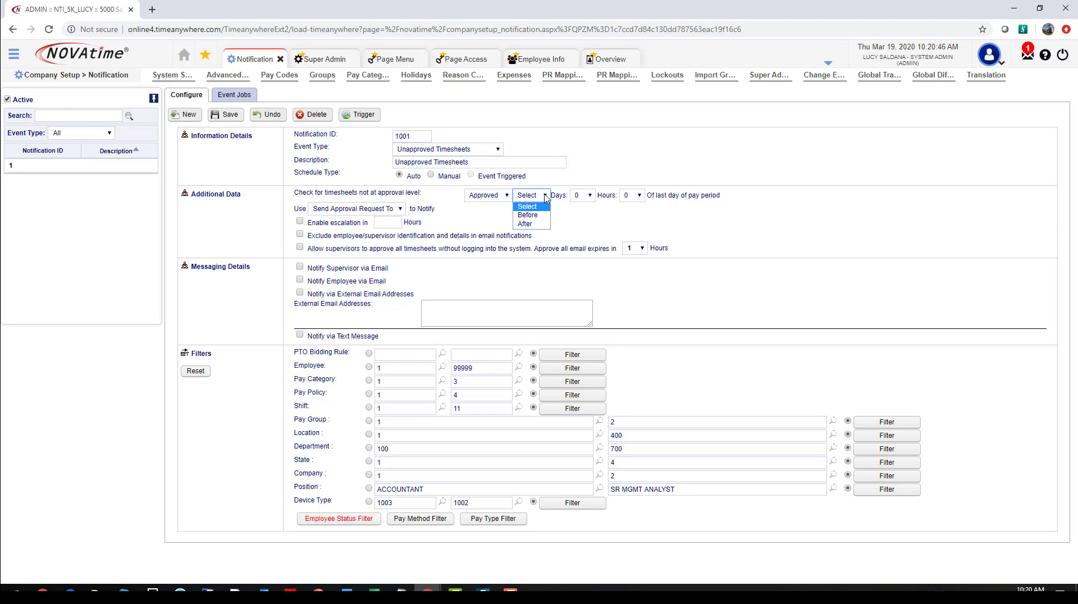
click(538, 224)
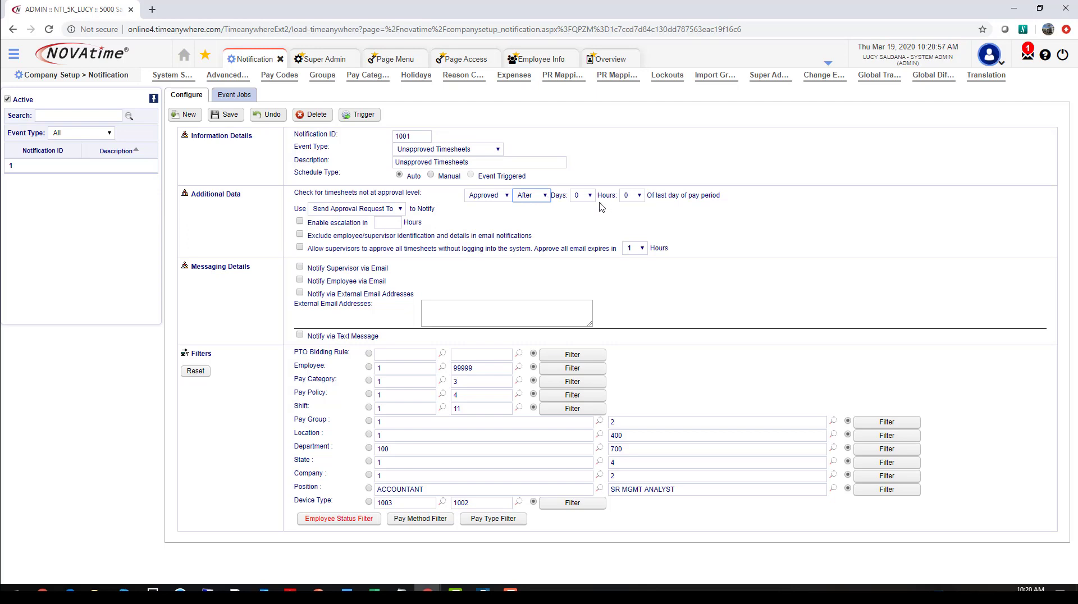
click(640, 196)
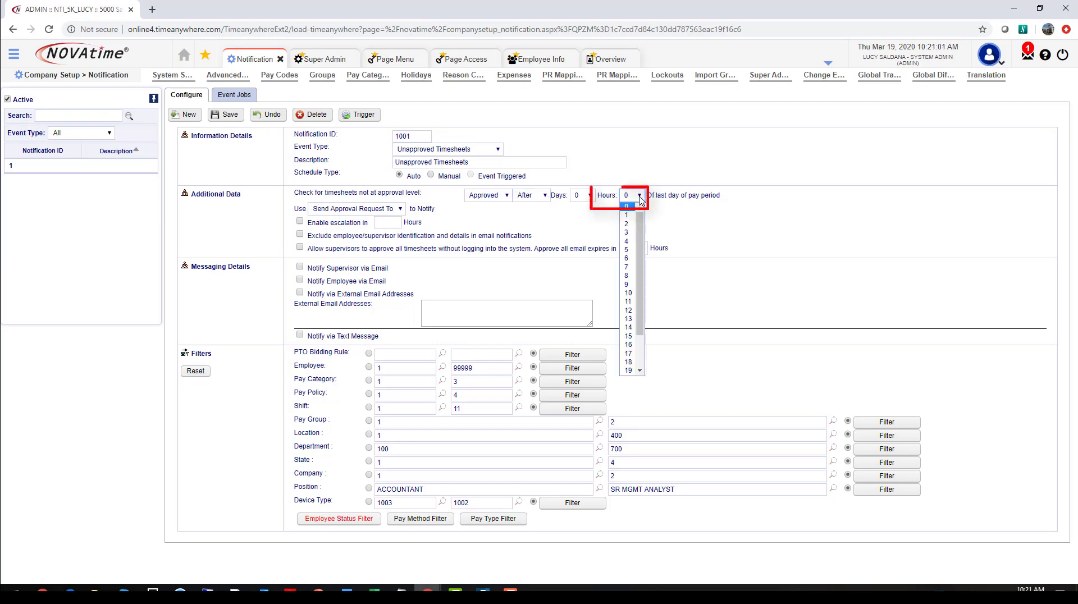
click(629, 313)
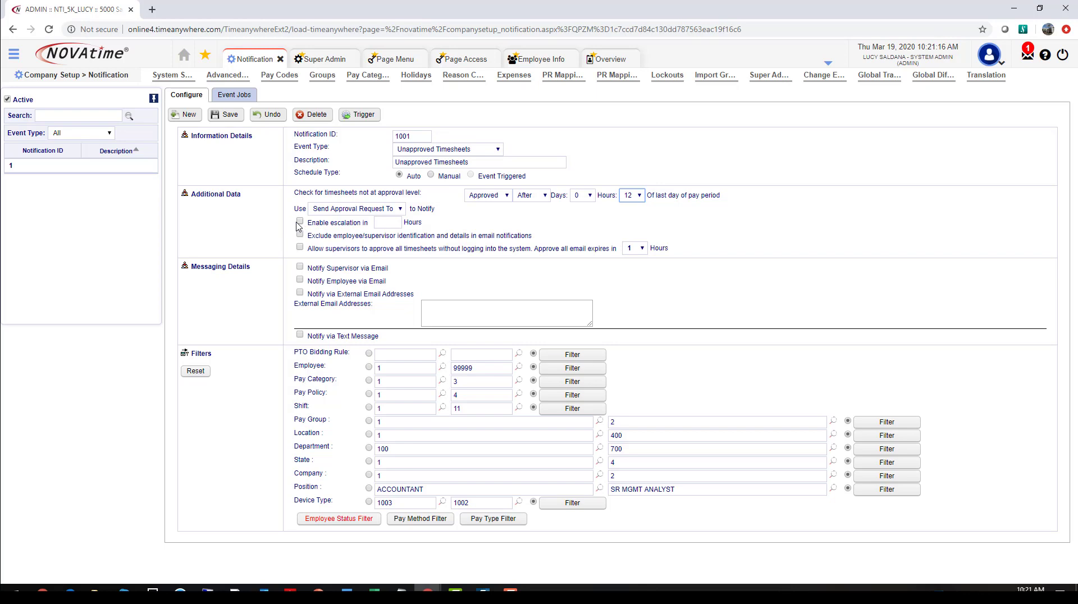
click(640, 196)
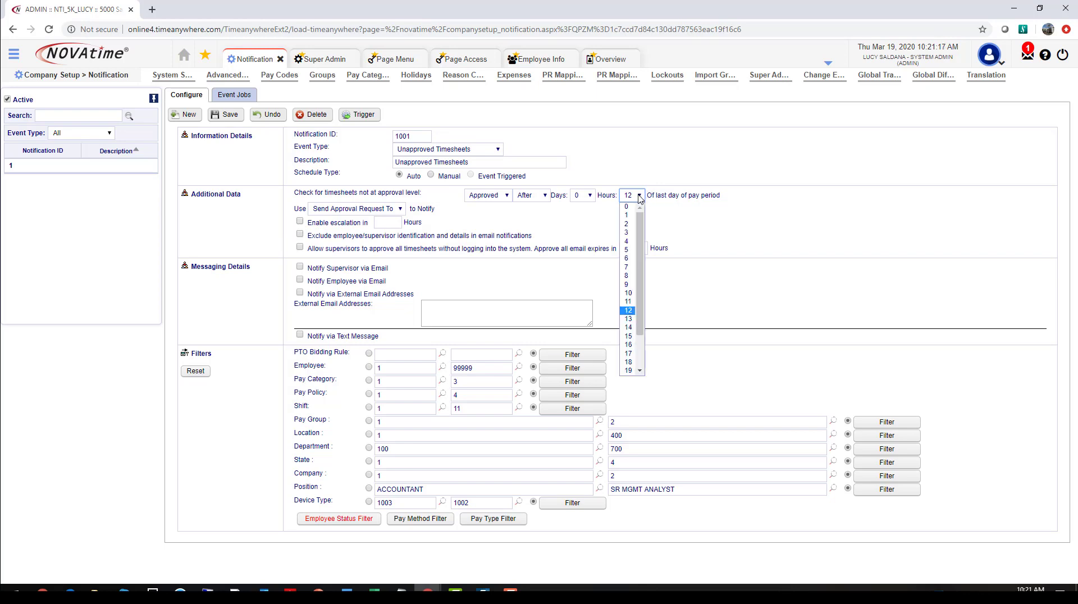
click(631, 294)
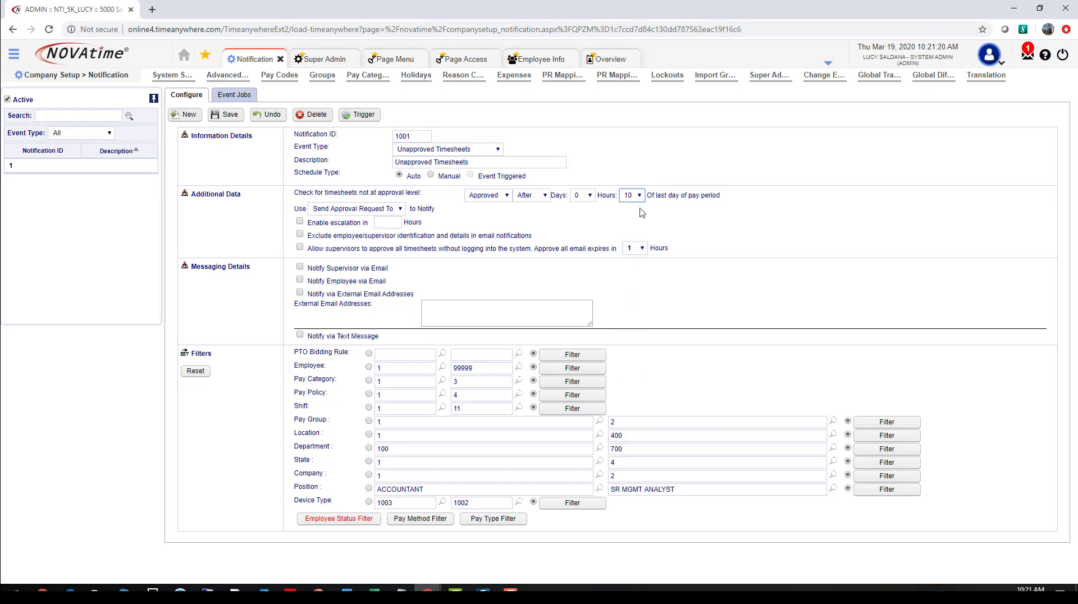
Step: Enable escalation in 1 hour and supervisor email with subject "Timesheet approval required, ASAP" and a Payroll Dept. message that timesheets are due today at 12pm
click(301, 222)
click(392, 222)
click(300, 272)
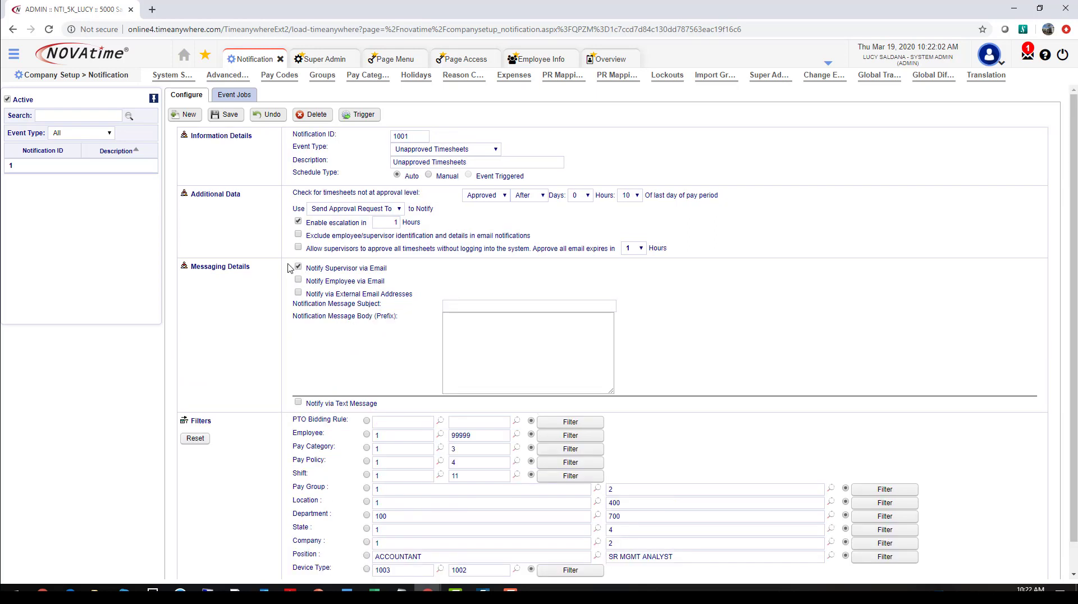
click(458, 309)
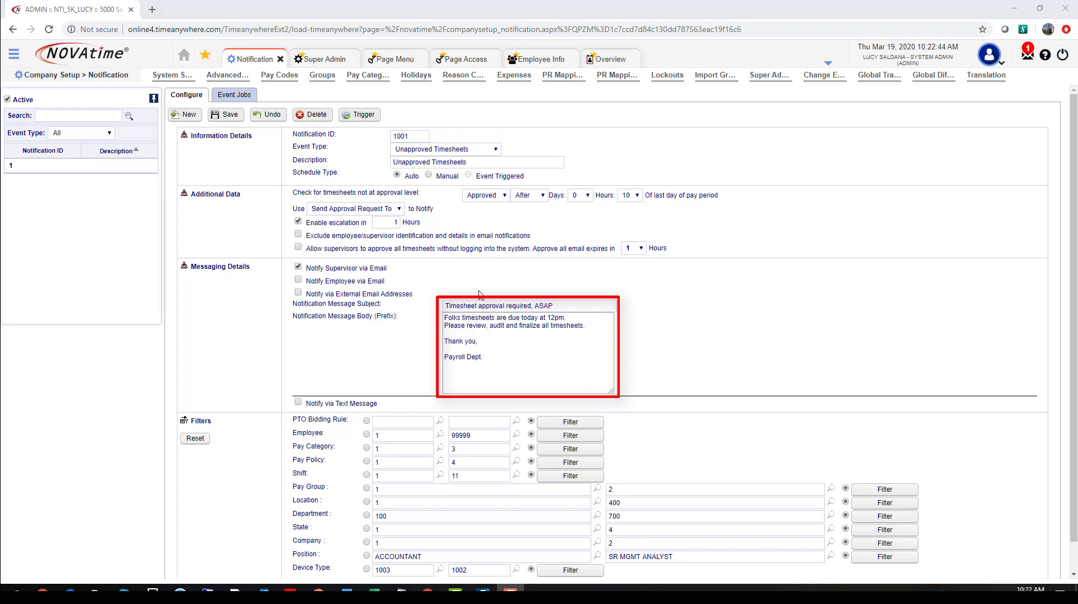
Step: Review the notification's Employee Status Filter and accept its selection of Active employees
scroll(264, 441, down, 1)
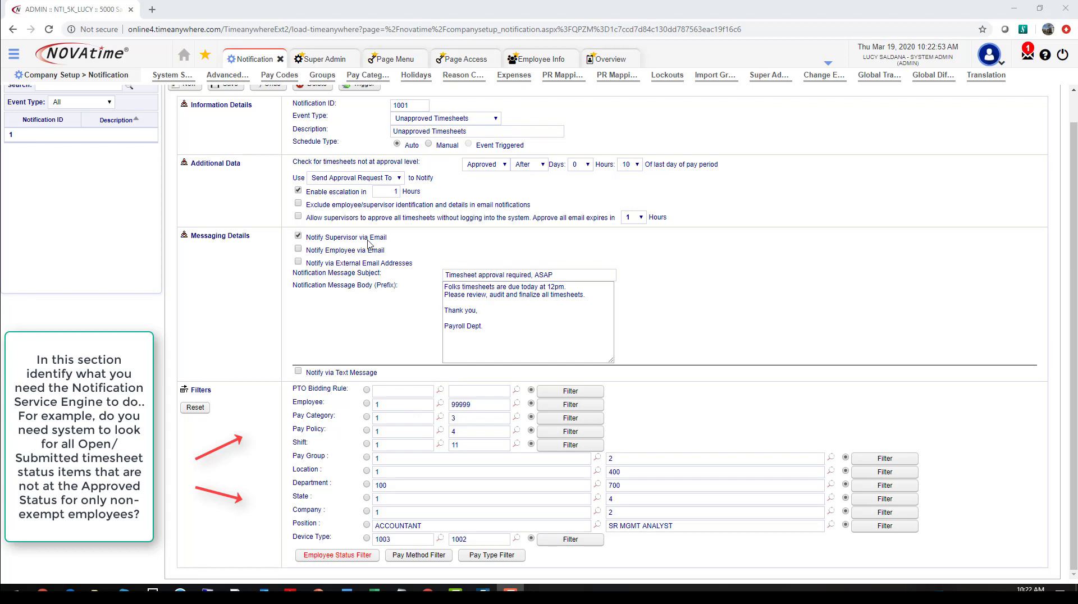
click(344, 558)
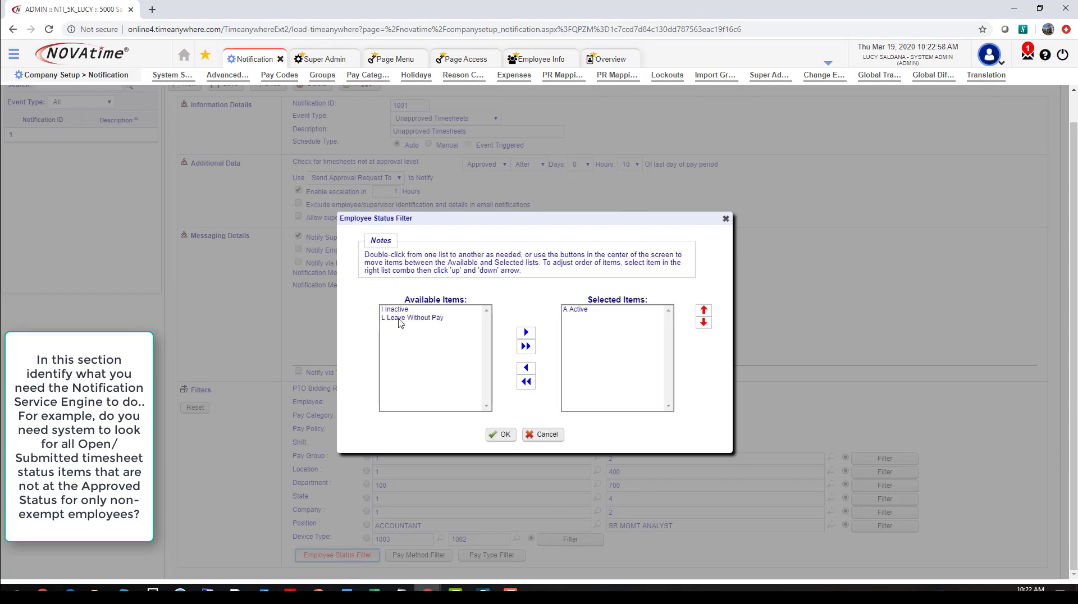
click(498, 434)
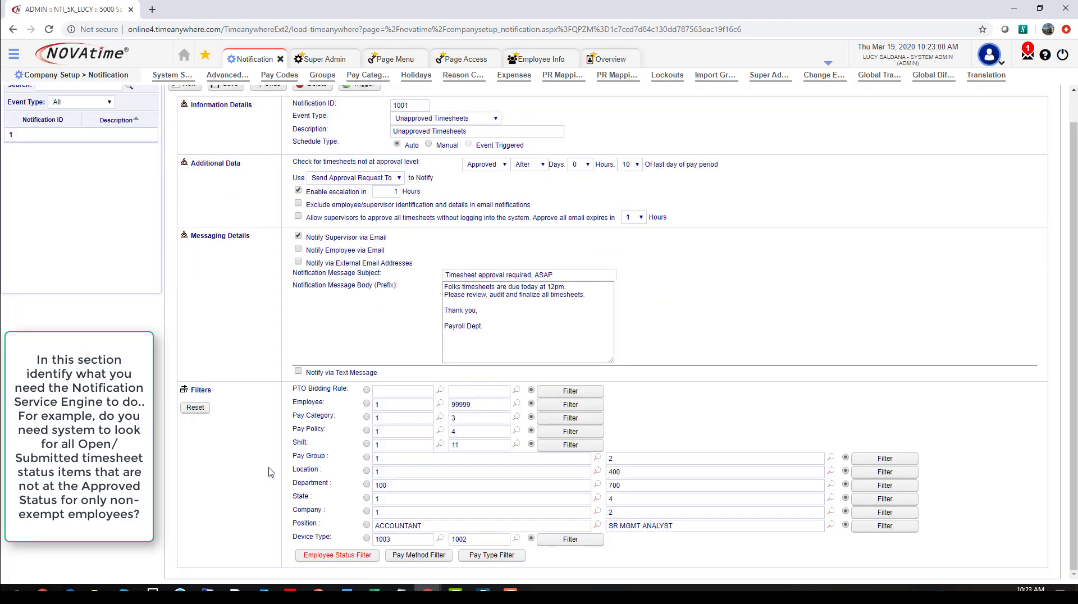
Step: Add 1 Hourly to the notification's Pay Method Filter and accept the selection in its Pay Type Filter
click(420, 559)
click(417, 311)
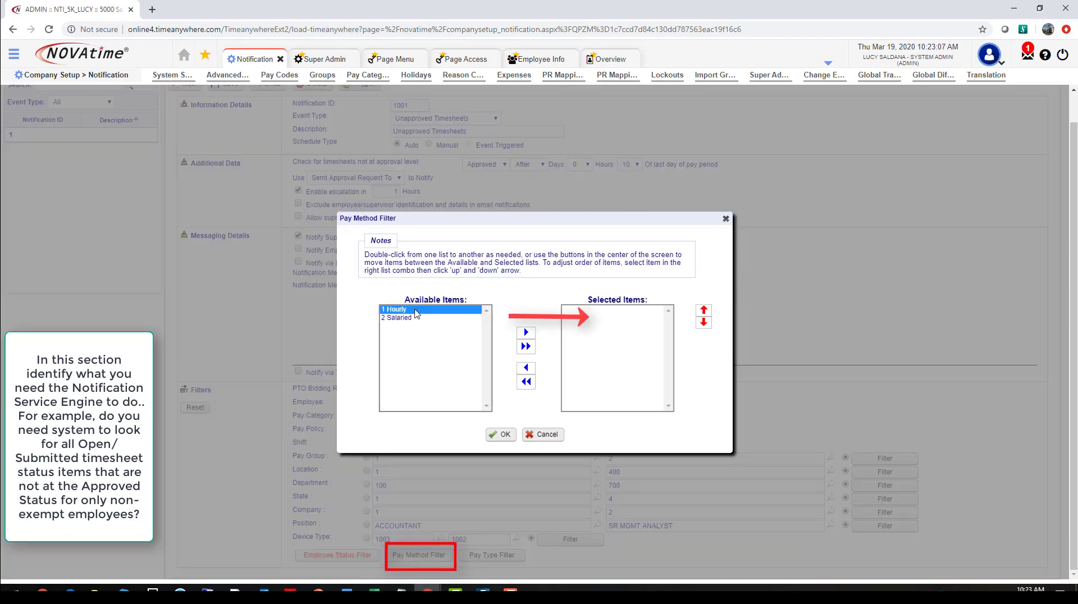
click(526, 333)
click(500, 436)
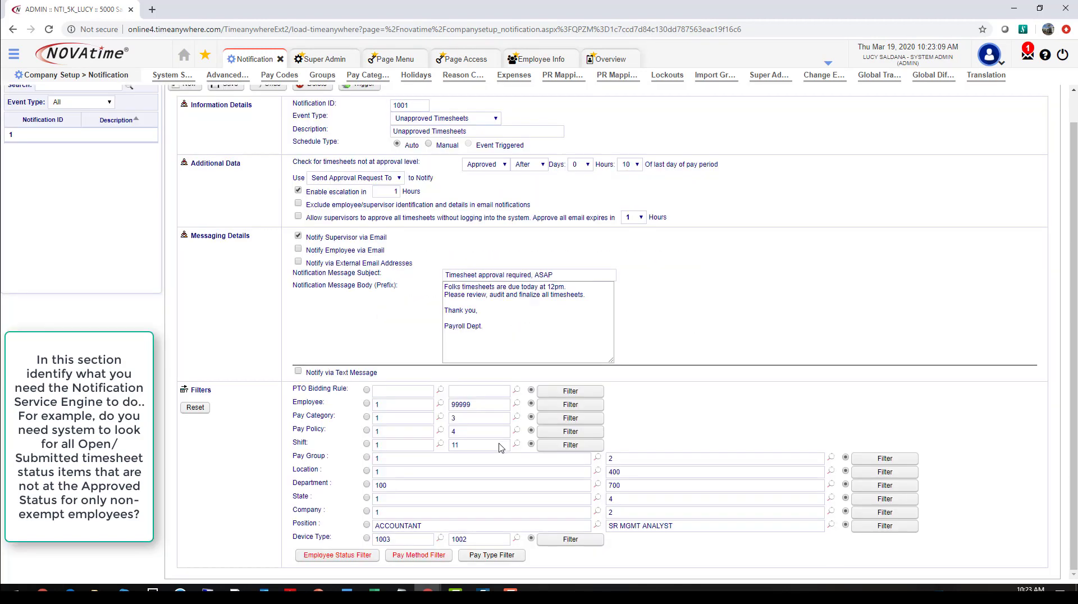
click(487, 556)
click(494, 437)
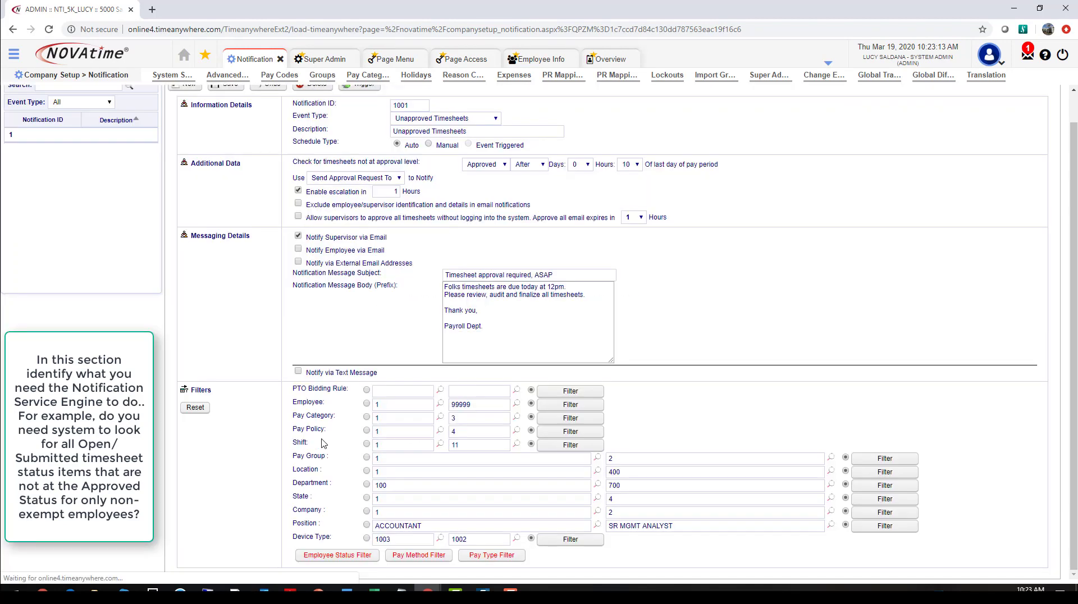
Step: Review the available pay policies in the notification's Pay Policy Filter, close it without selecting any, and look over the other filters
click(570, 432)
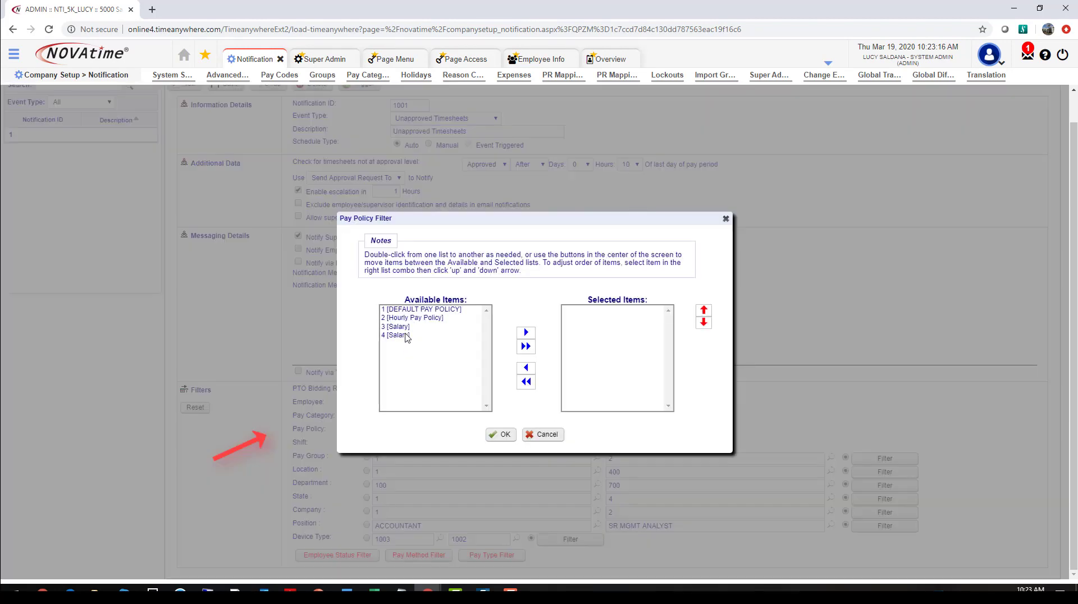
click(535, 440)
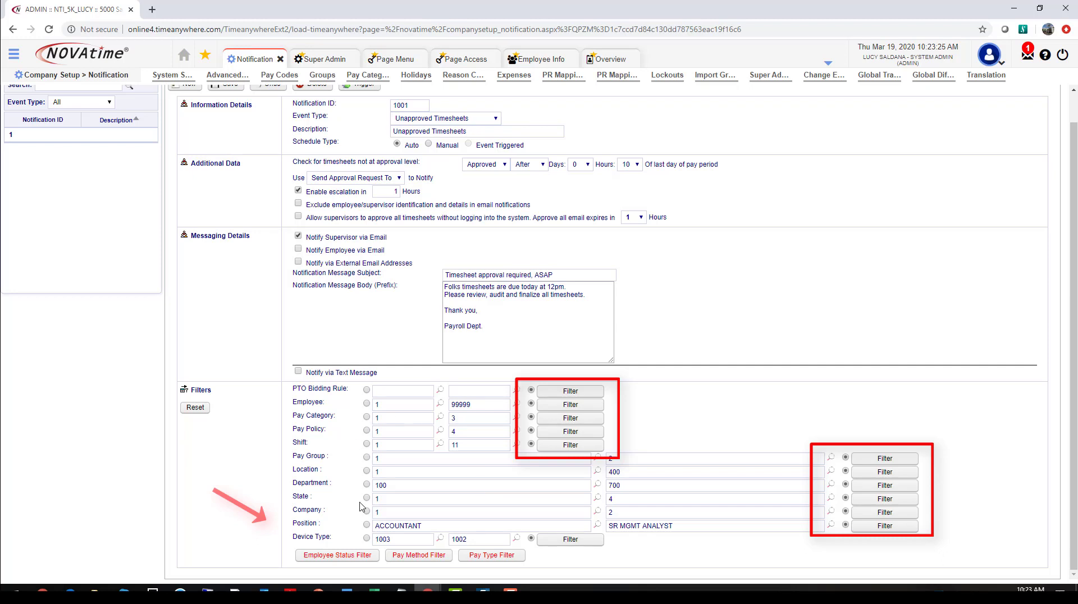
scroll(374, 454, up, 1)
scroll(374, 452, down, 1)
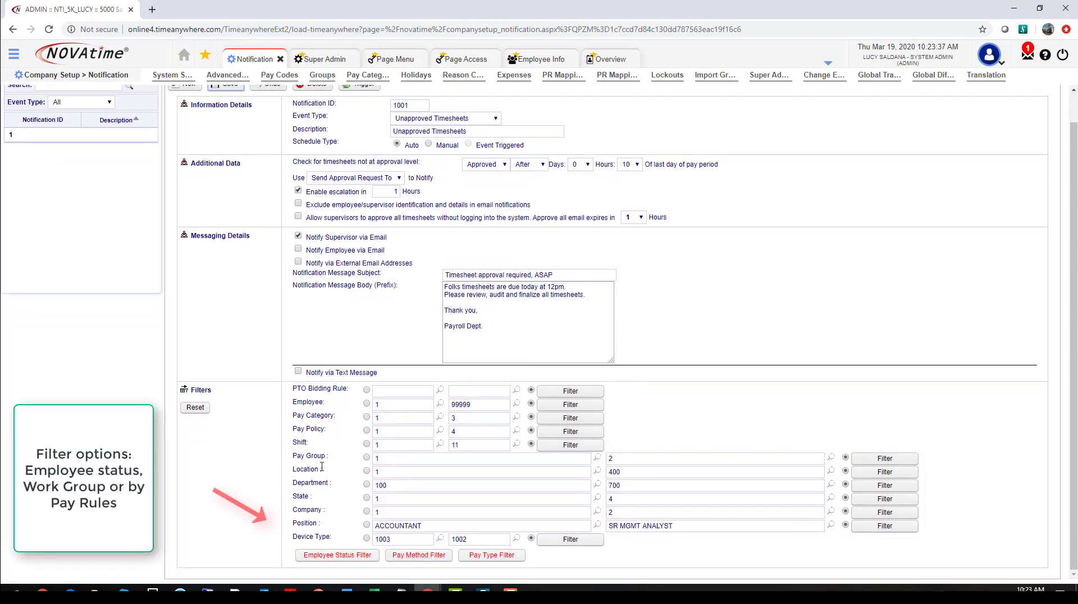
Step: Open the Event Jobs view to check the notification event job status
scroll(307, 443, up, 1)
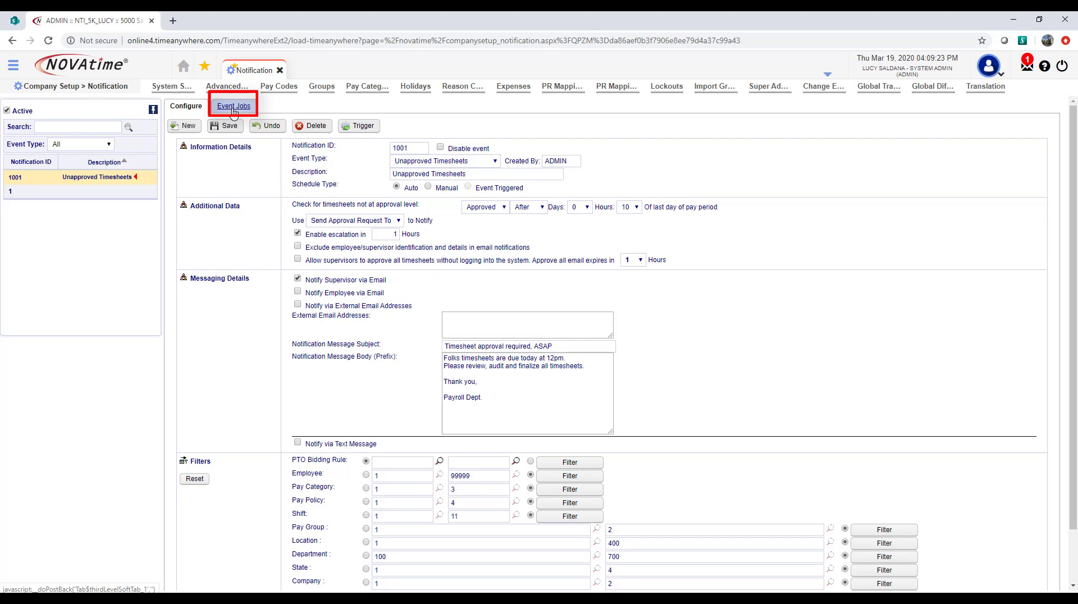
click(233, 110)
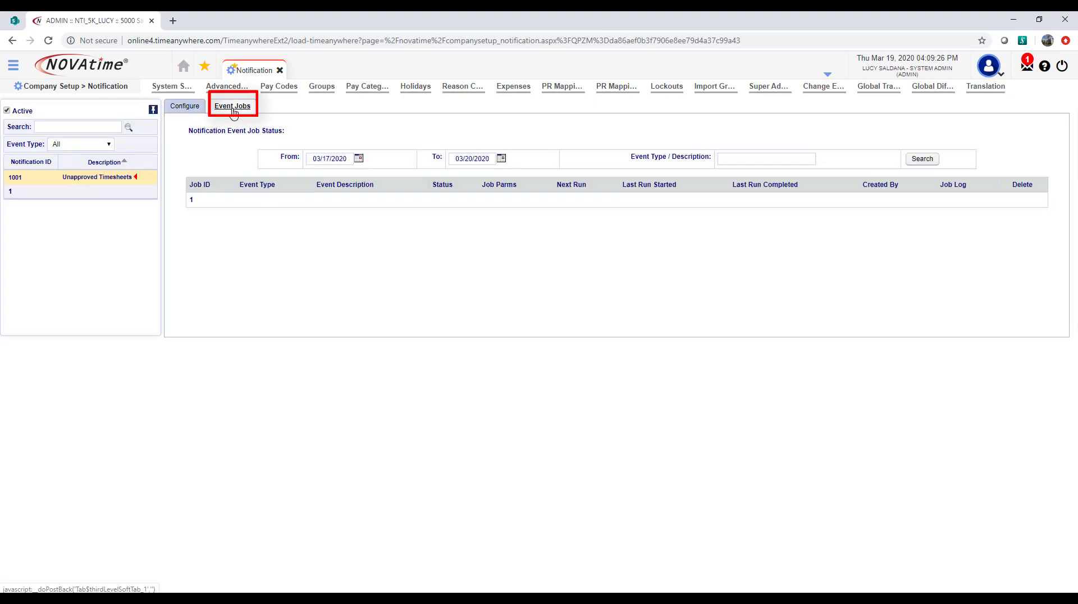